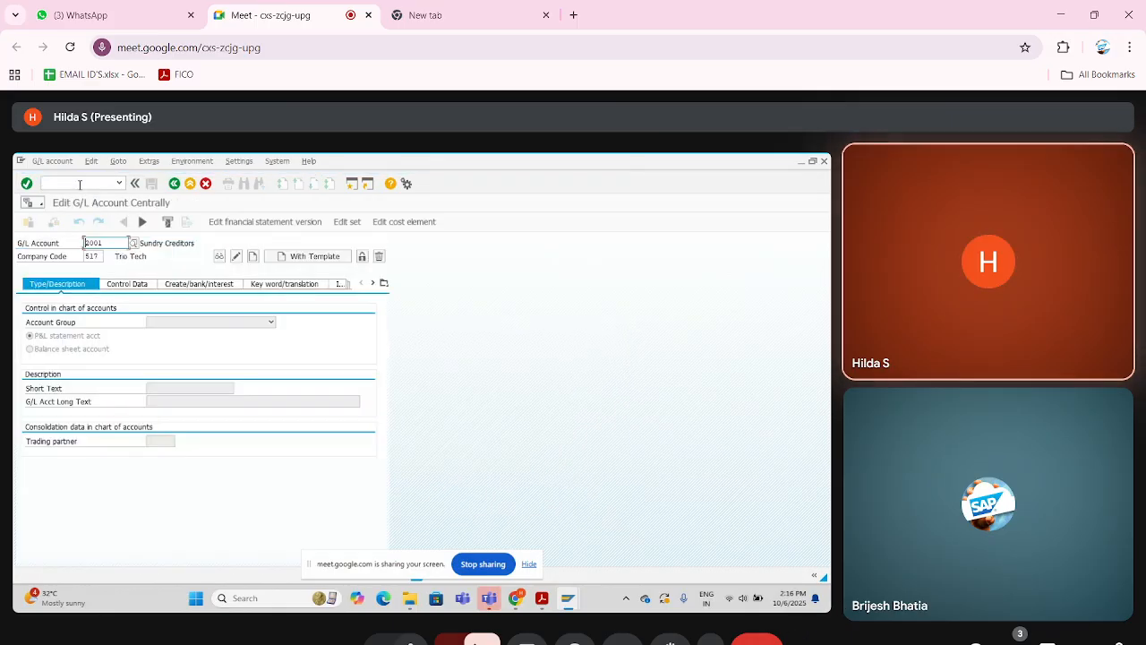
{"action": "left_click", "coordinate": [410, 638]}
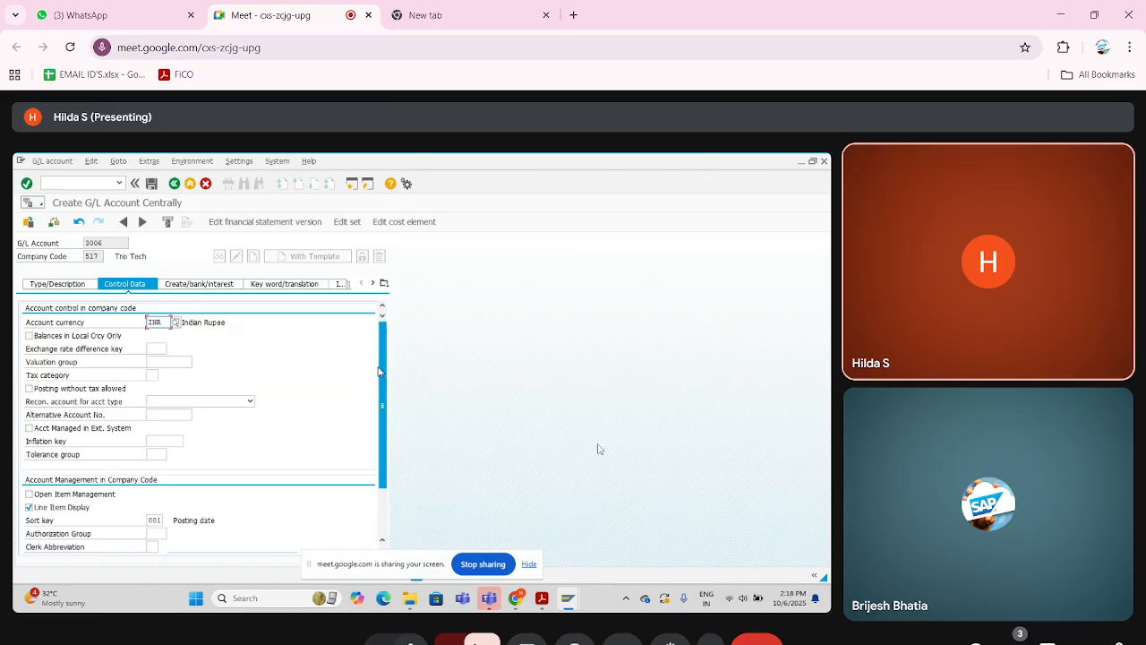
- Save the new cash discount G/L account, kept in Indian Rupee with line item display, for company code 517
{"action": "mouse_move", "coordinate": [379, 371]}
{"action": "left_mouse_down"}
{"action": "mouse_move", "coordinate": [380, 400]}
{"action": "mouse_move", "coordinate": [379, 367]}
{"action": "left_mouse_up"}
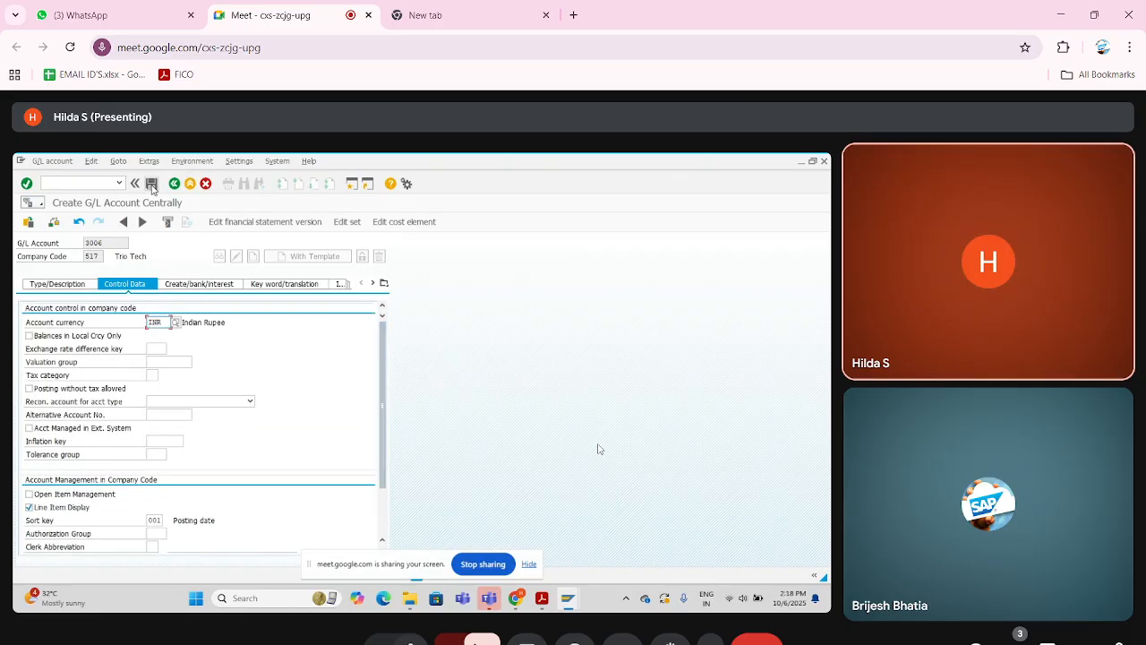
{"action": "left_click", "coordinate": [152, 184]}
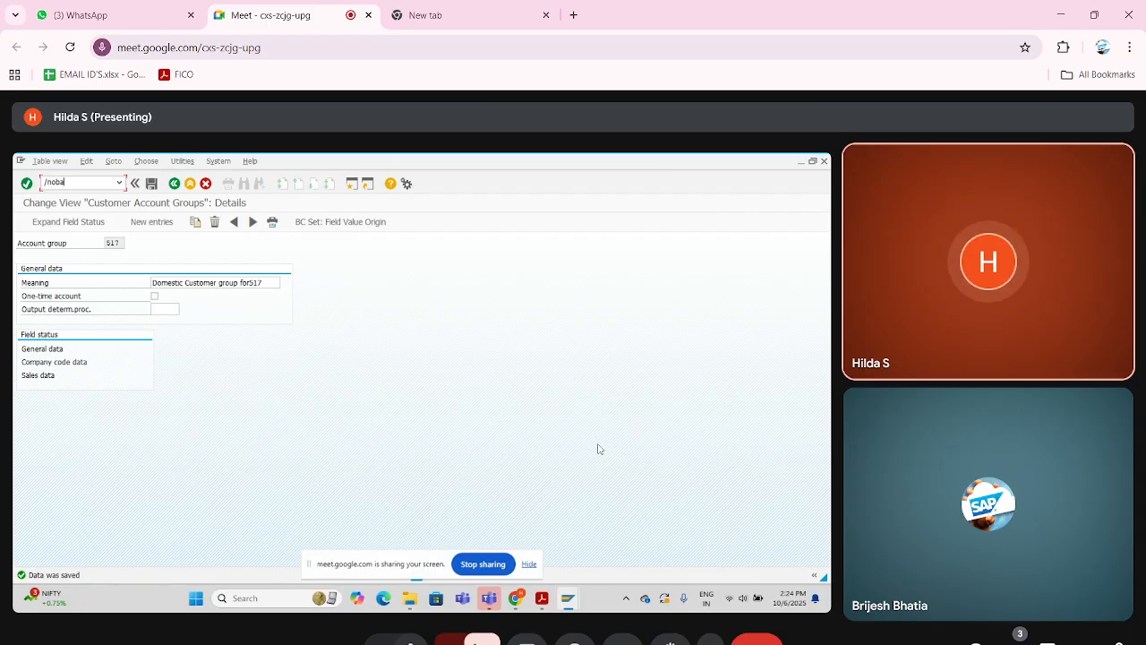
- Complete the transaction code /nobar from the customer account group view
{"action": "type", "text": "r"}
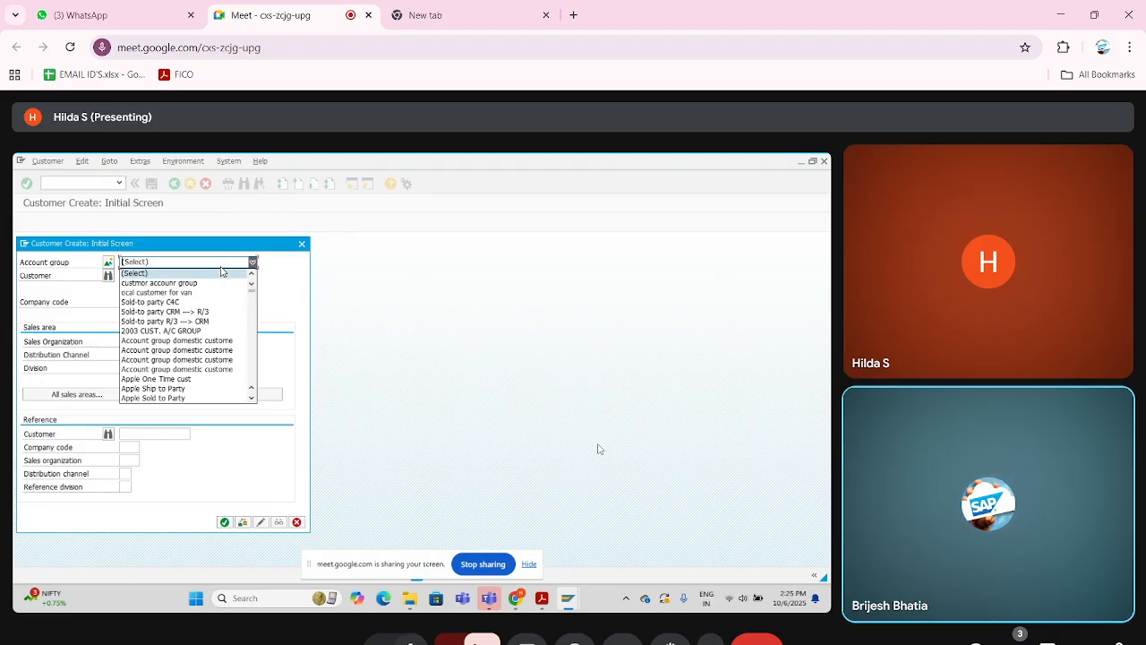
- Choose the account group for the new customer and save the customer record in company code 517
{"action": "left_click", "coordinate": [161, 261]}
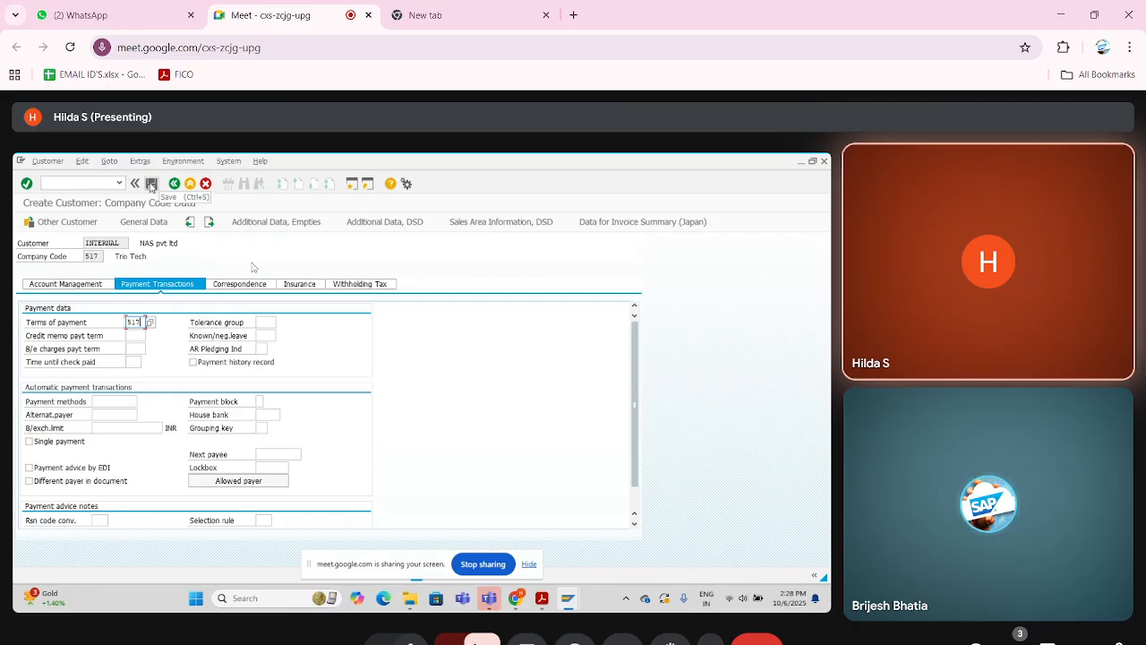
{"action": "left_click", "coordinate": [152, 184]}
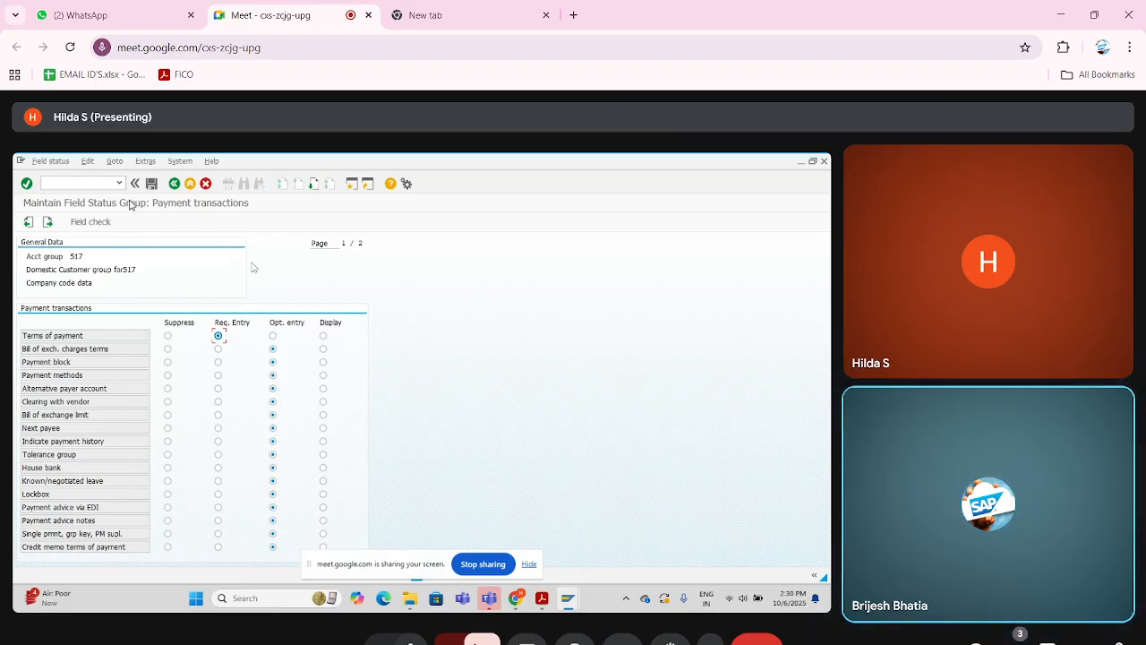
- Save the payment transactions field status of customer account group 517 and confirm the proposed customizing request
{"action": "left_click", "coordinate": [153, 184]}
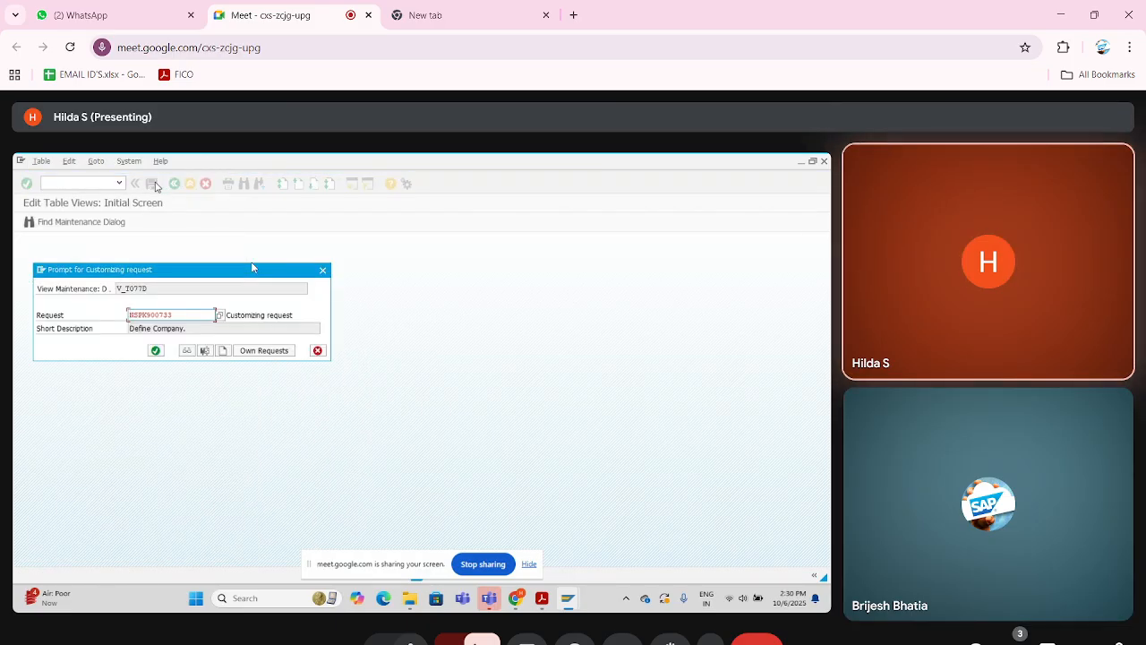
{"action": "key", "text": "Return"}
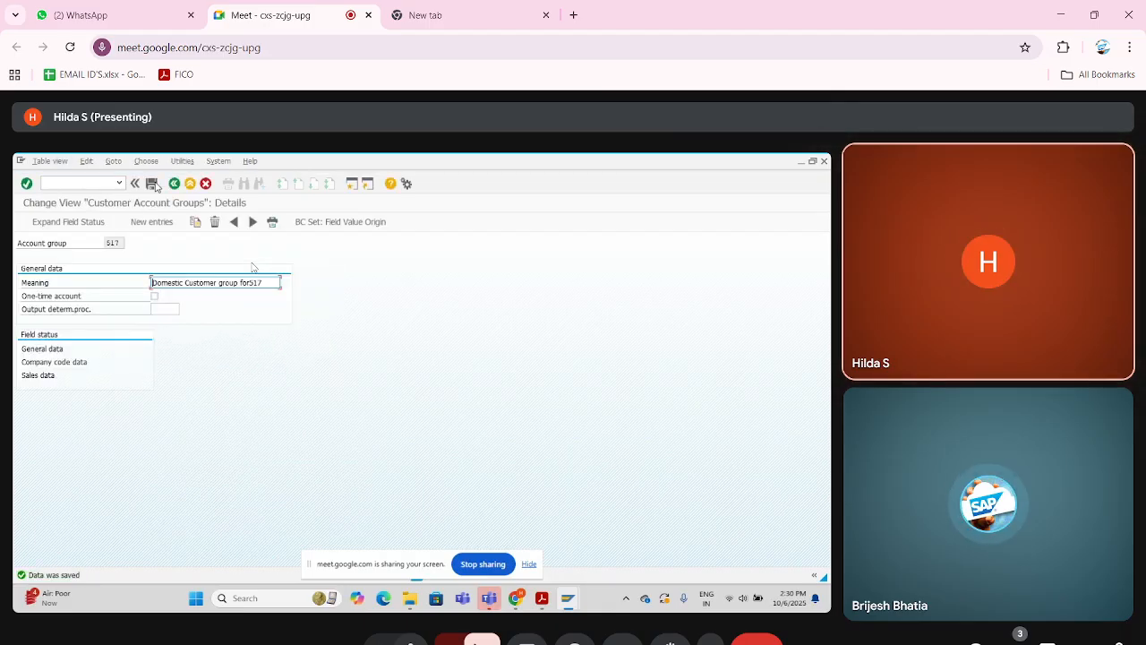
- Consult the Accounts Receivable notes PDF and the customer creation session, and return to the account group session
{"action": "left_click", "coordinate": [88, 184]}
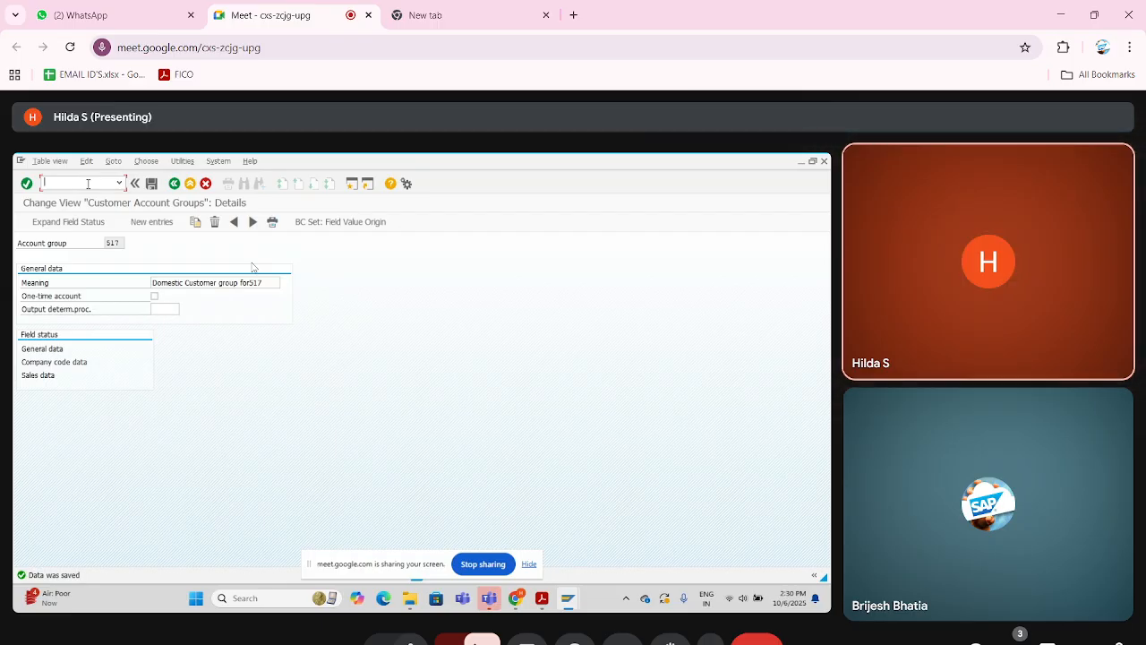
{"action": "key", "text": "alt+Tab"}
{"action": "key", "text": "alt+Tab"}
{"action": "key", "text": "Tab"}
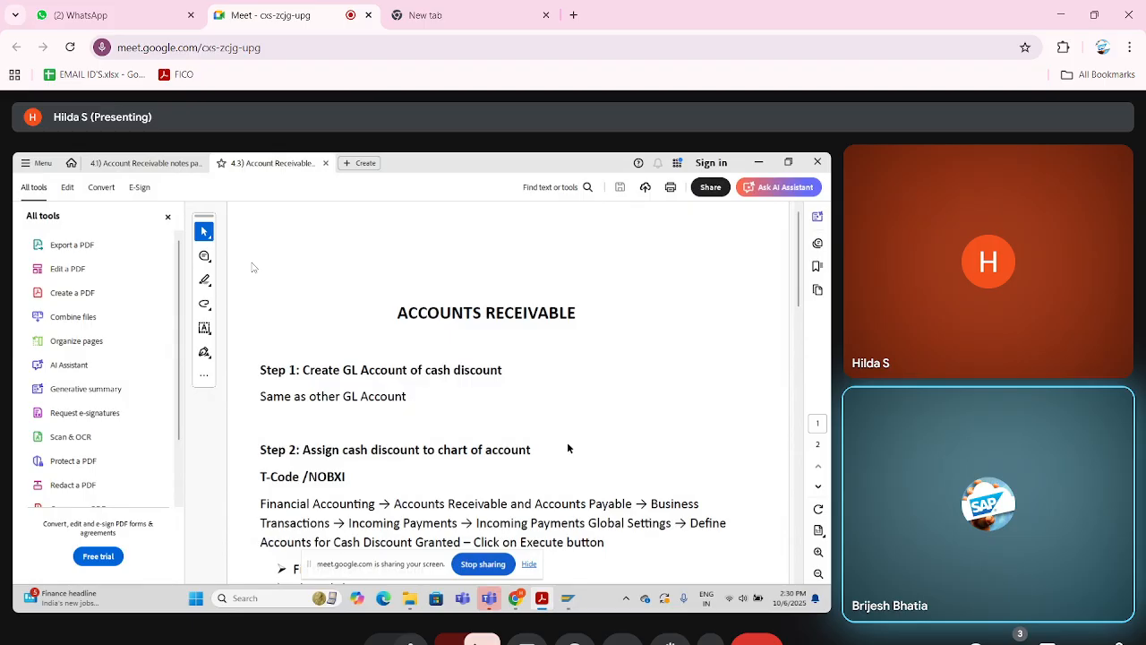
{"action": "key", "text": "alt+Tab"}
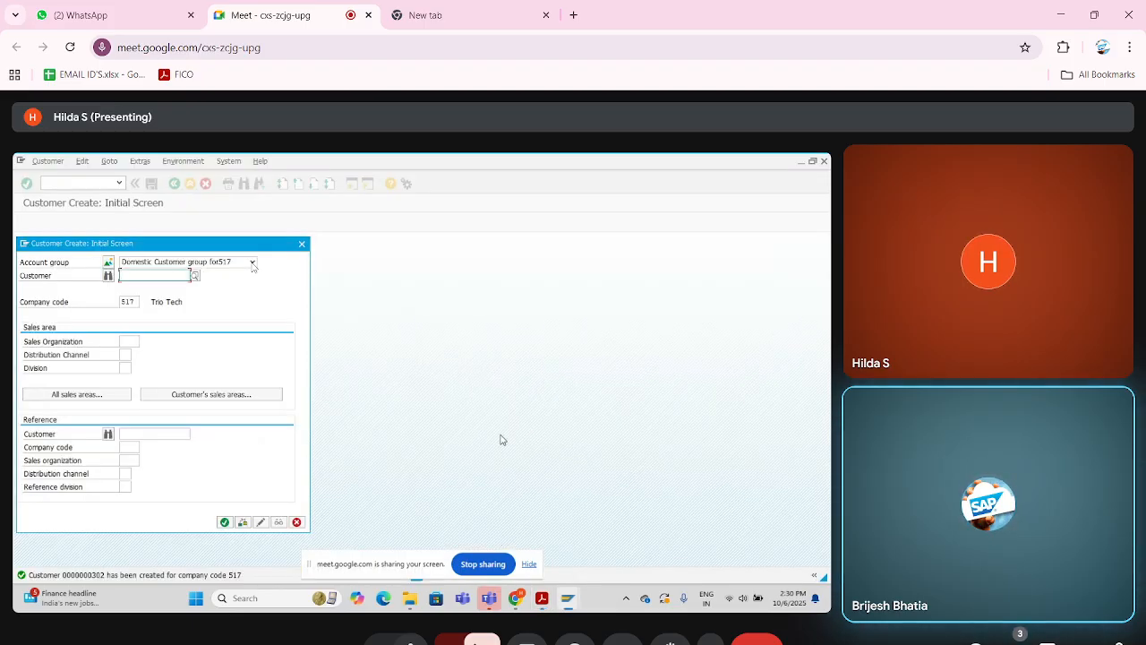
{"action": "key", "text": "alt+Tab"}
{"action": "key", "text": "alt+Tab"}
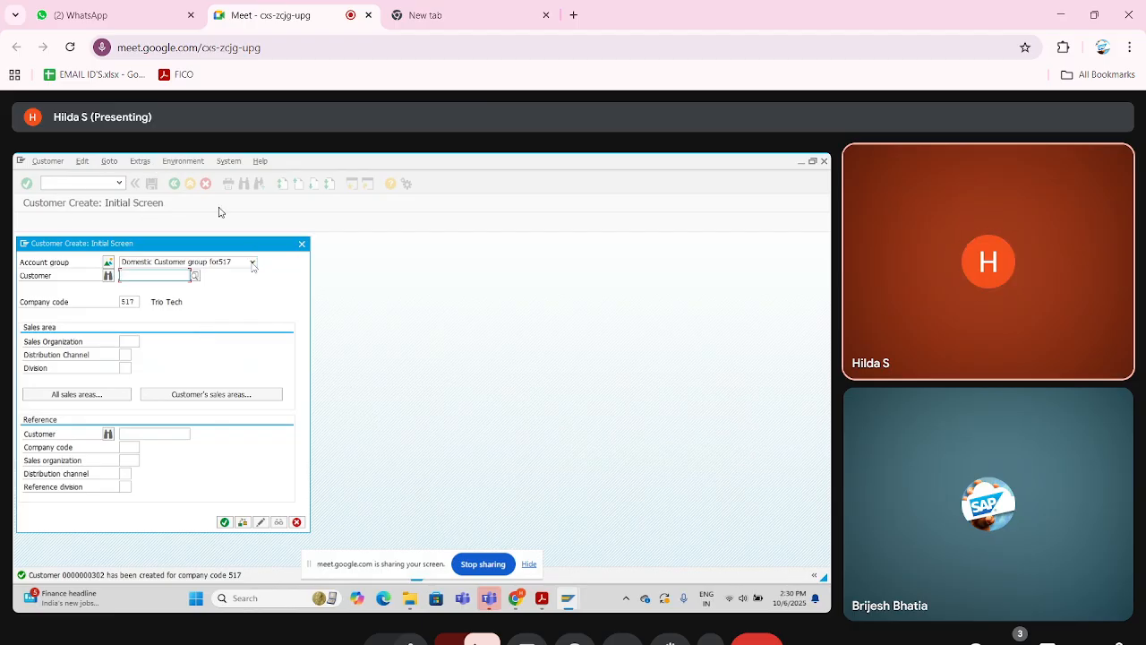
{"action": "key", "text": "alt+Tab"}
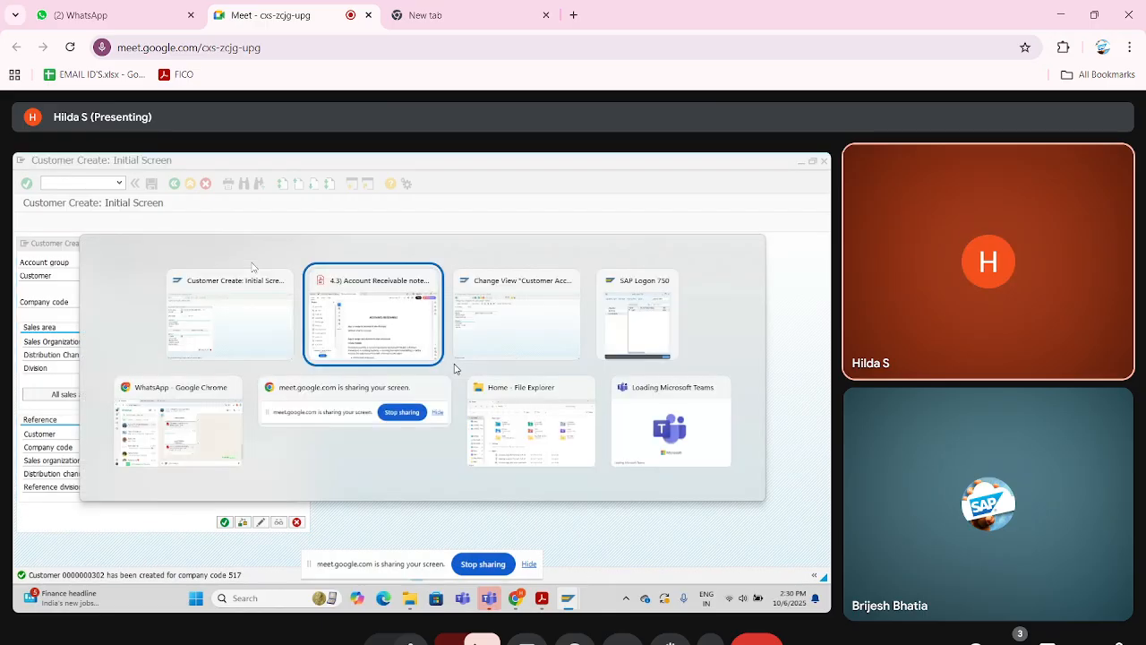
{"action": "key", "text": "alt+Tab"}
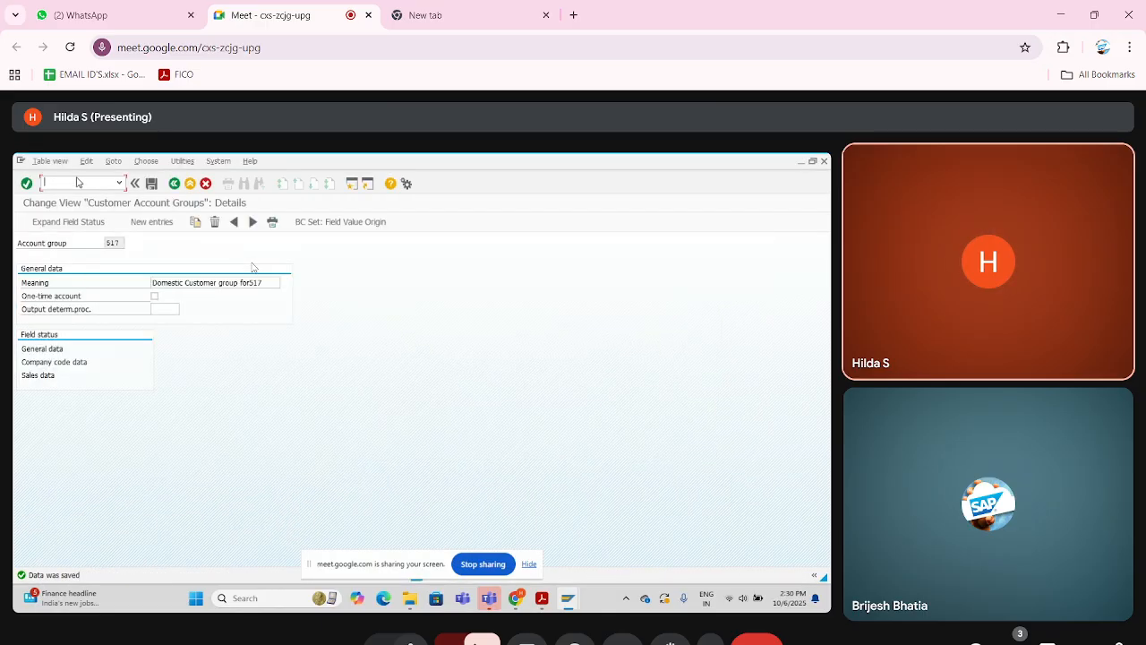
- Open customer invoice entry with transaction code /nfb70
{"action": "type", "text": "/nfb70"}
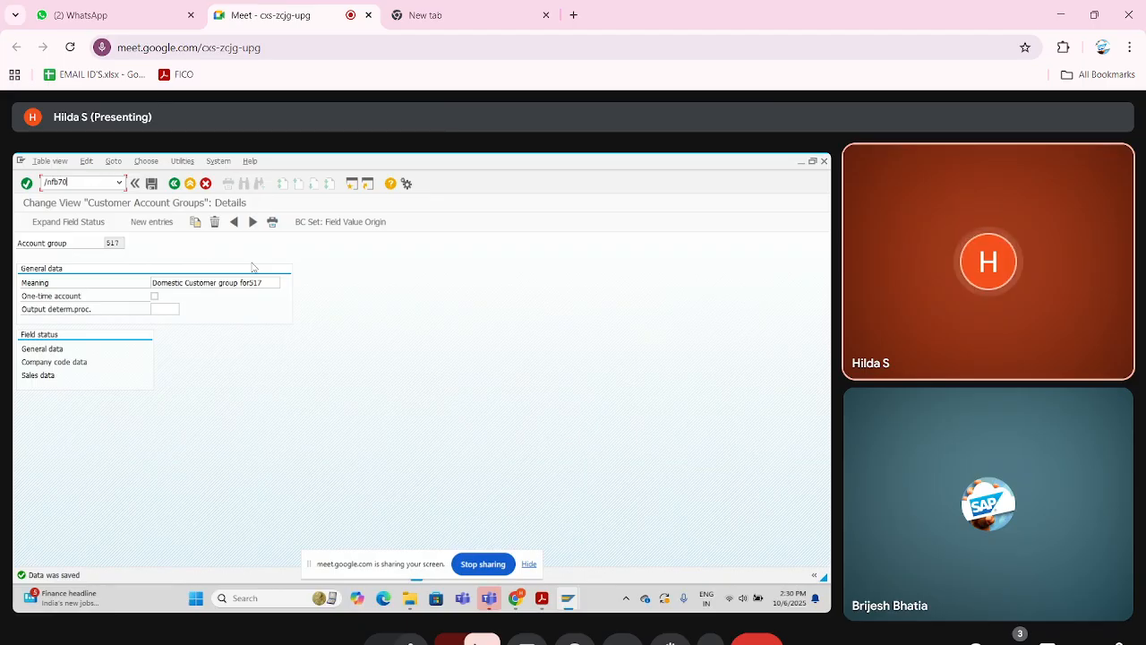
{"action": "key", "text": "Return"}
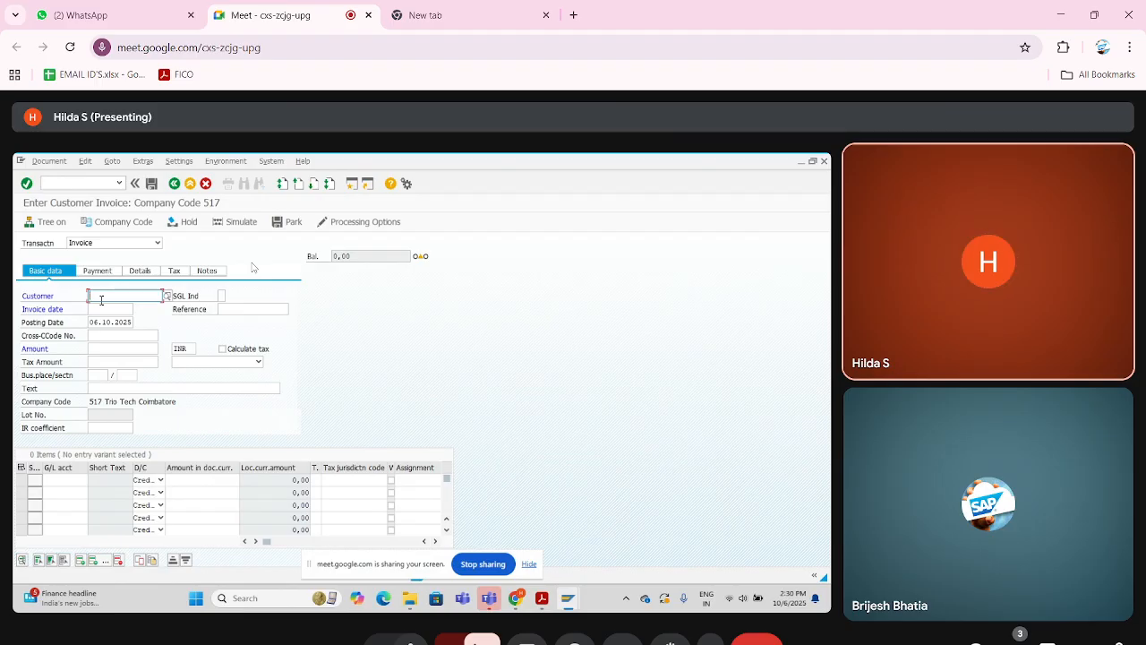
- Fill in the customer invoice header with the new customer's number, invoice date 06.10.2025 and amount 50000
{"action": "type", "text": "302"}
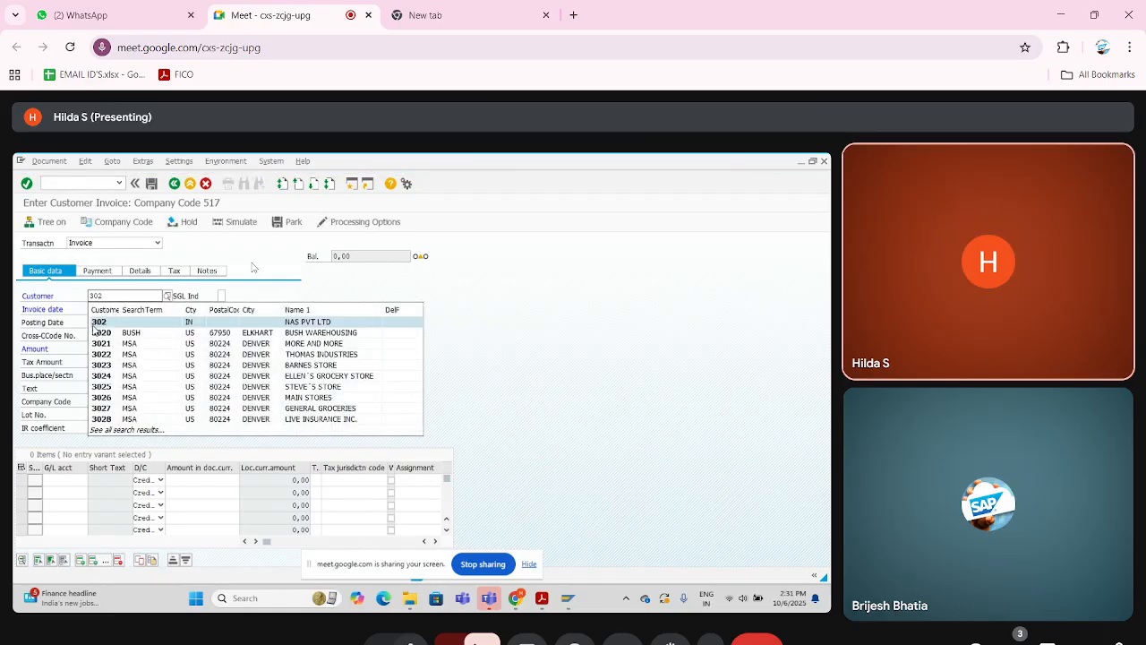
{"action": "left_click", "coordinate": [94, 323]}
{"action": "left_click", "coordinate": [94, 307]}
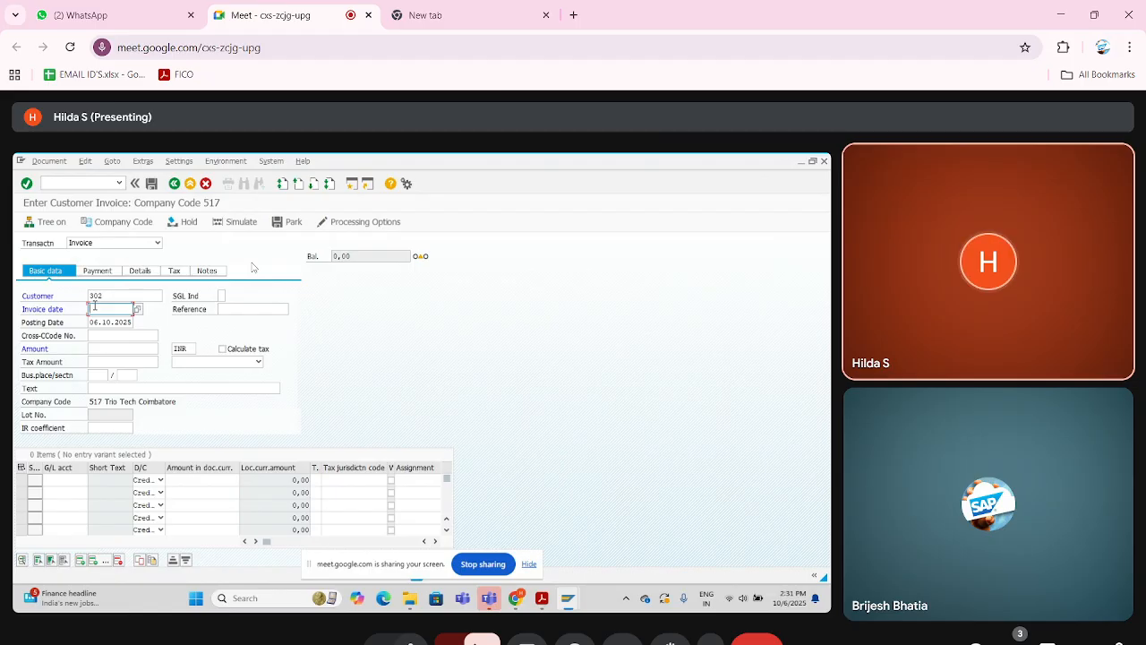
{"action": "type", "text": "06.10"}
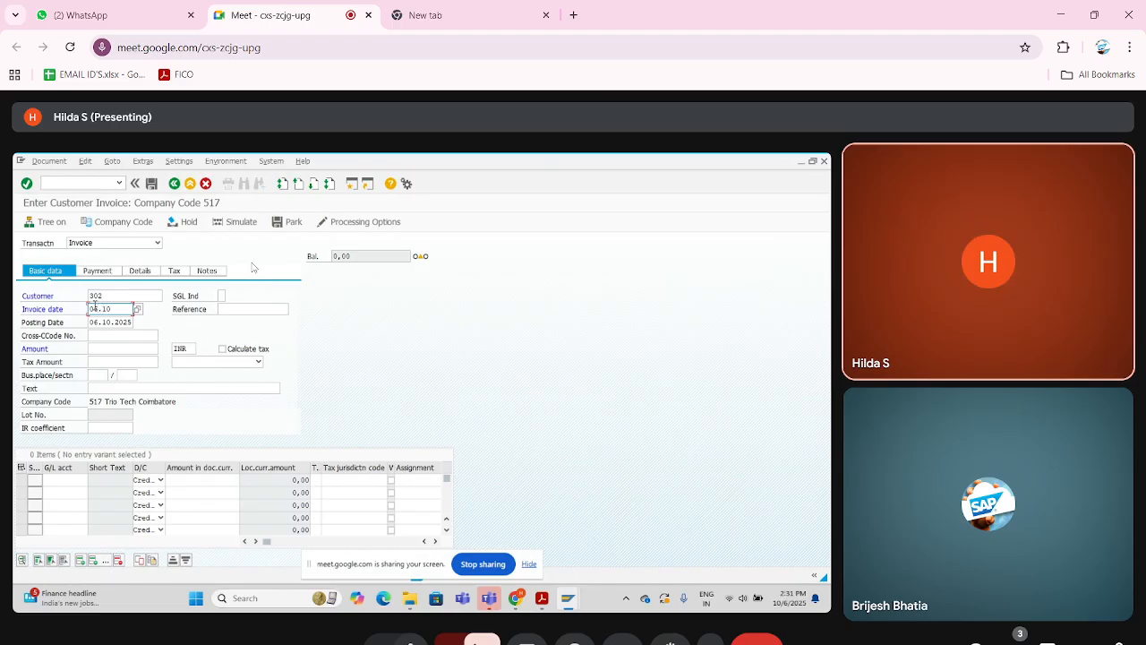
{"action": "type", "text": ".2025"}
{"action": "left_click", "coordinate": [107, 350]}
{"action": "type", "text": "5"}
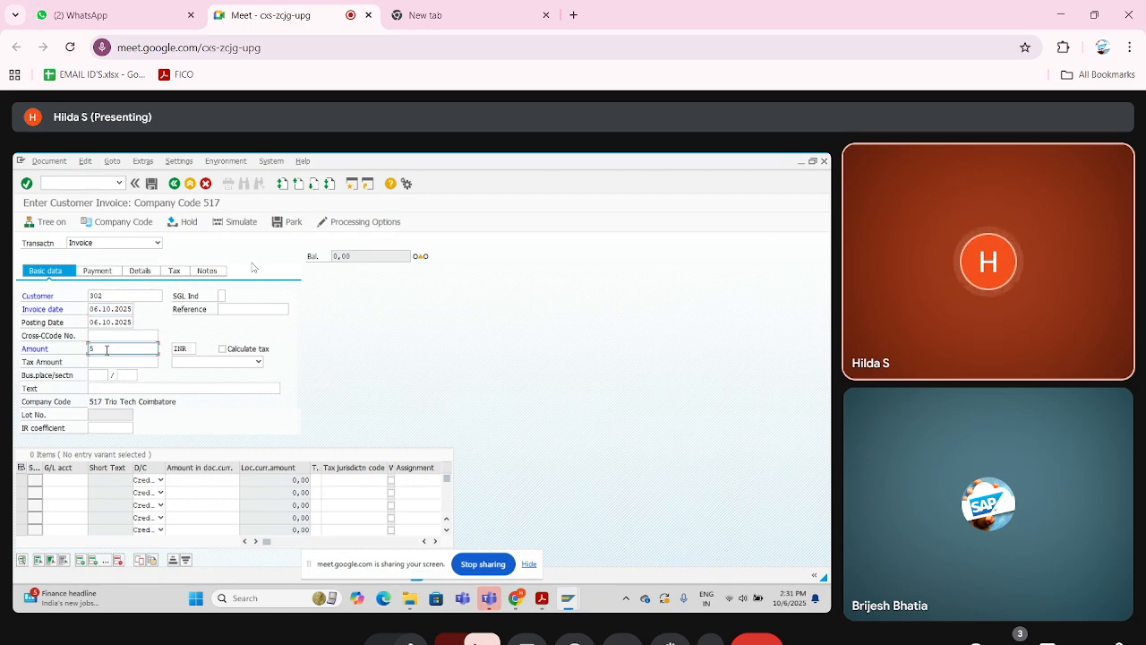
{"action": "type", "text": "0000"}
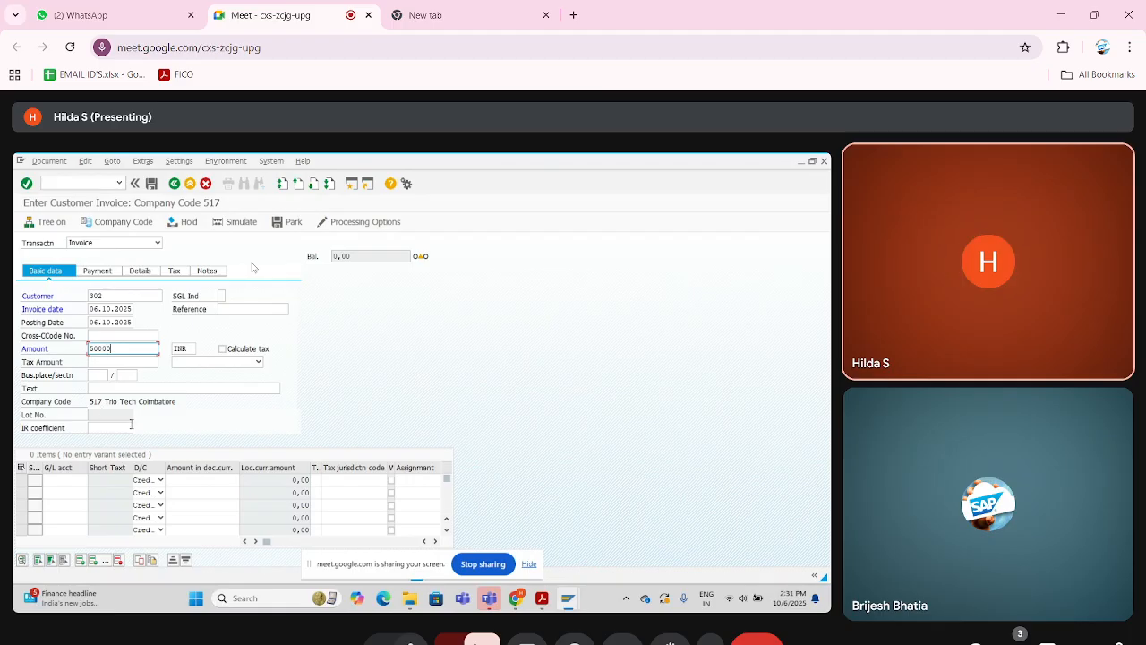
{"action": "left_click", "coordinate": [64, 481]}
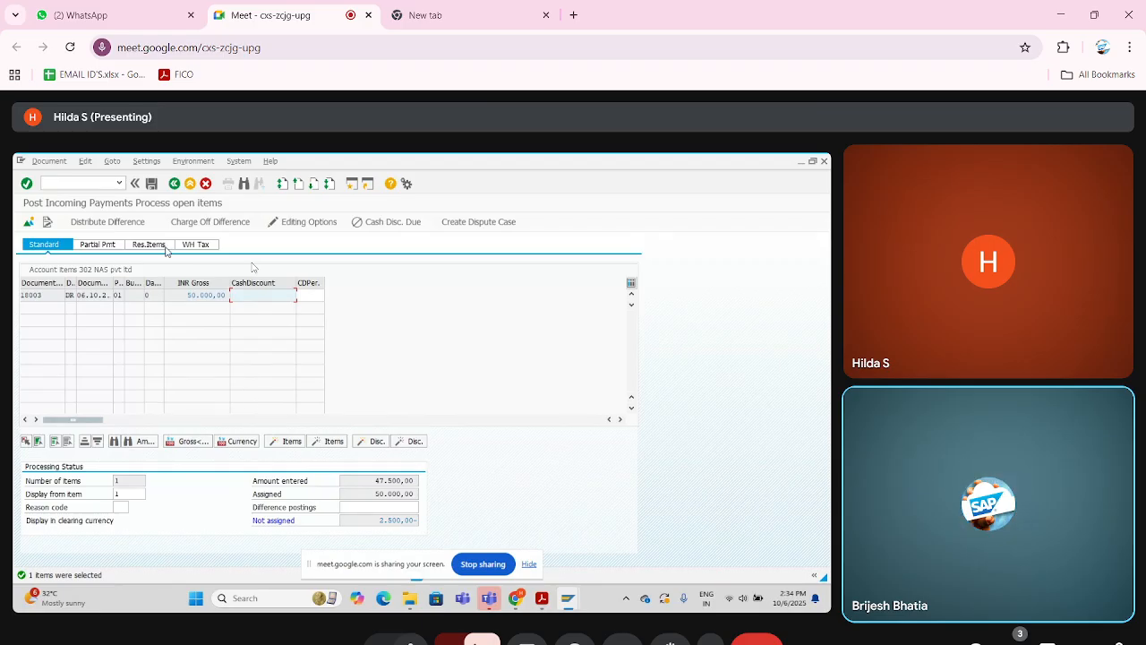
- Switch to the empty browser tab and search Google for /nfd03
{"action": "left_click", "coordinate": [90, 182]}
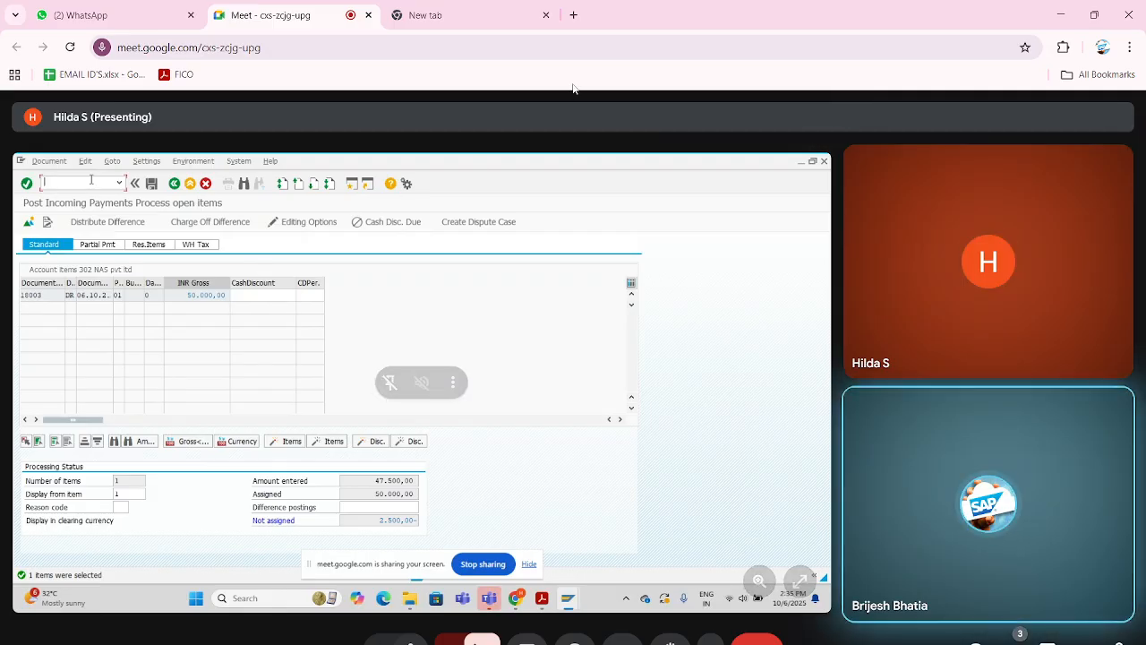
{"action": "left_click", "coordinate": [432, 15]}
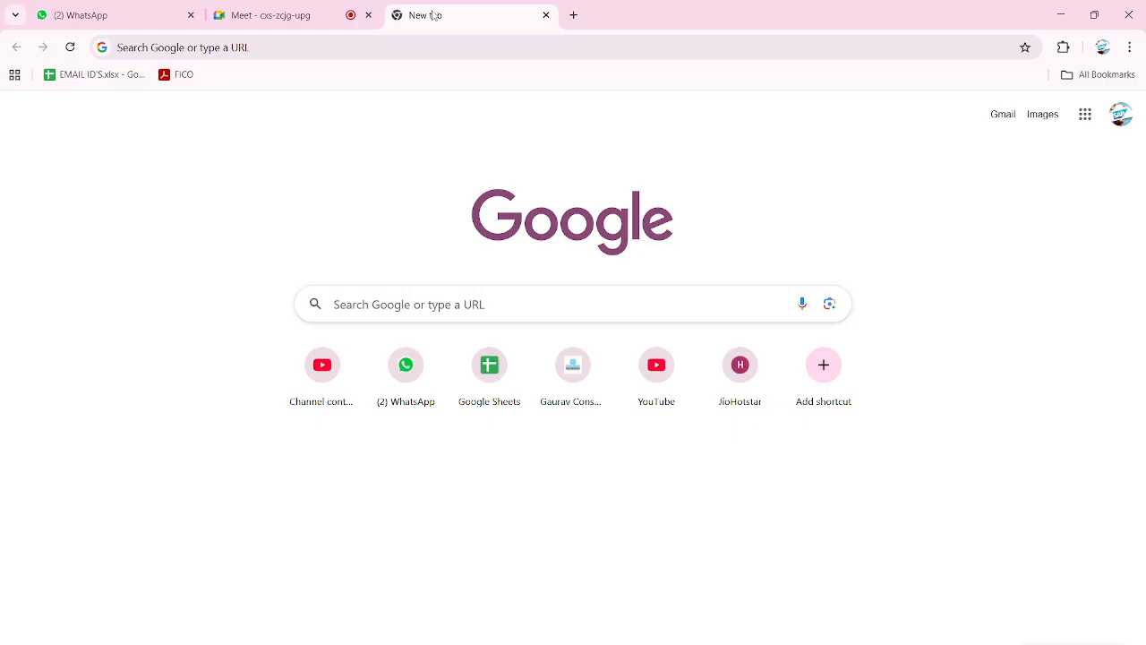
{"action": "left_click", "coordinate": [393, 301]}
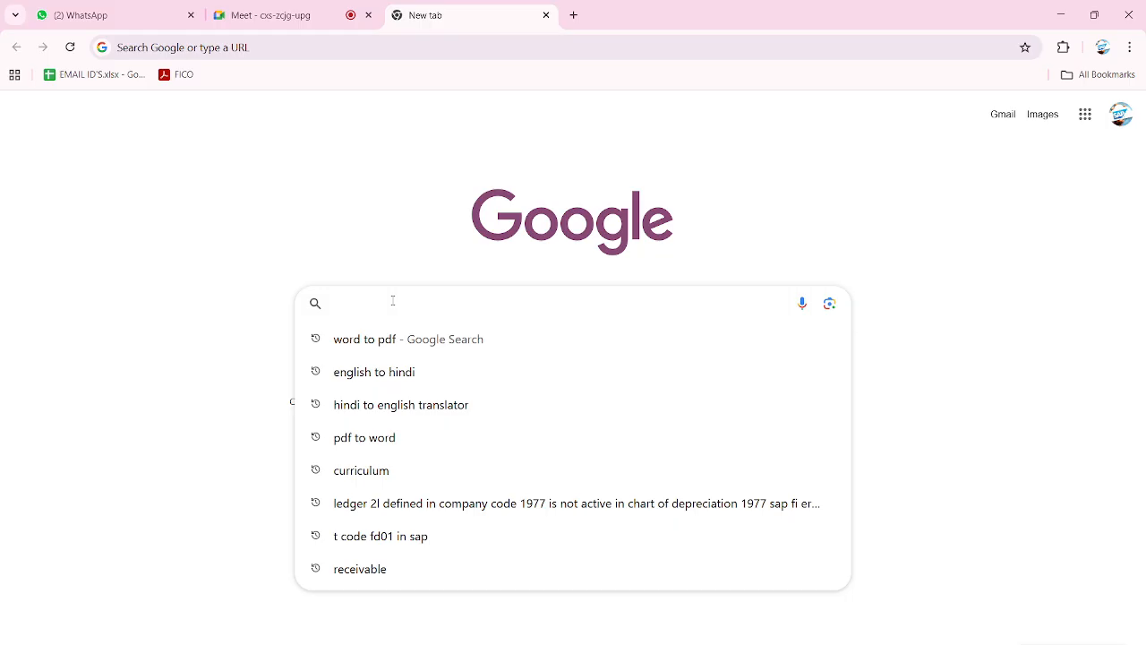
{"action": "type", "text": "/n"}
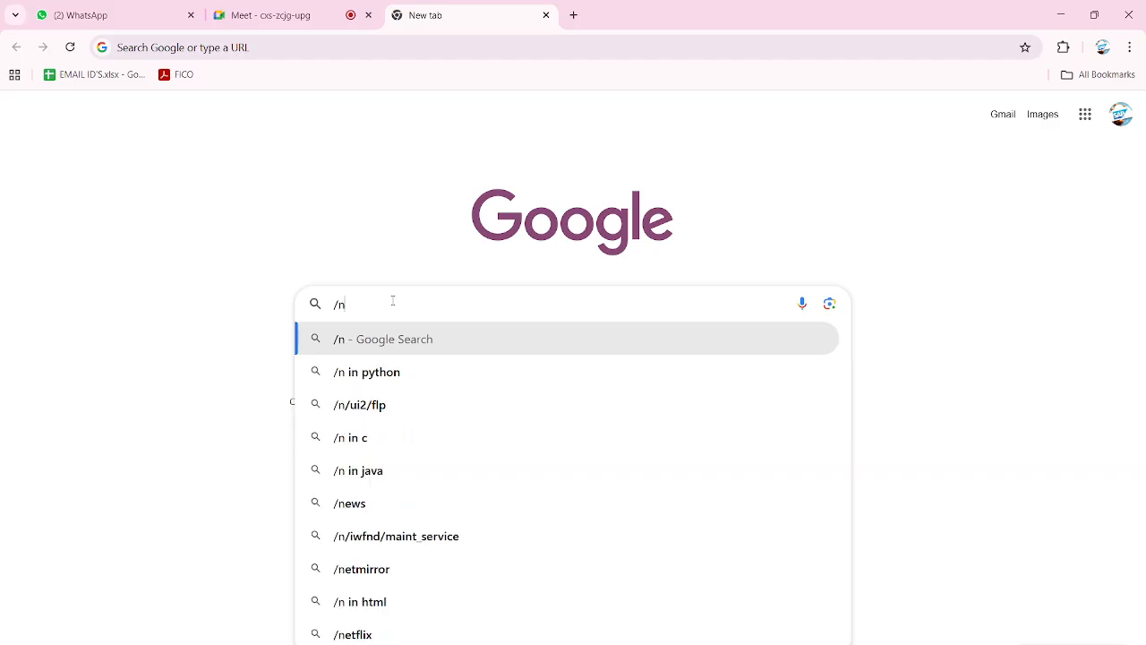
{"action": "type", "text": "fd03"}
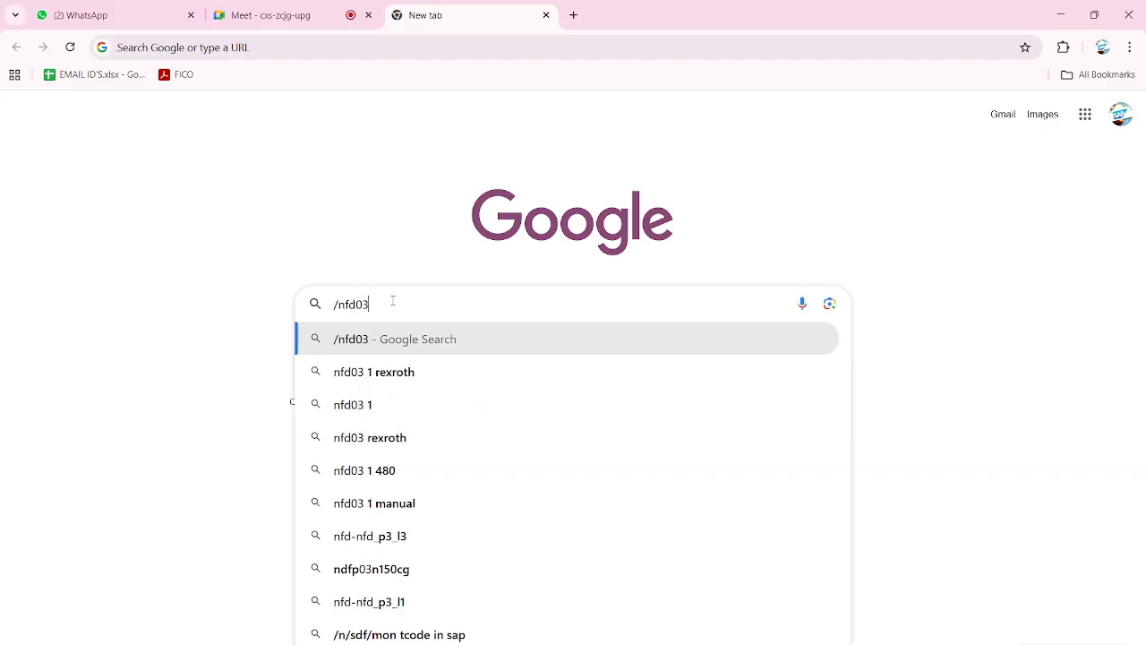
{"action": "key", "text": "Return"}
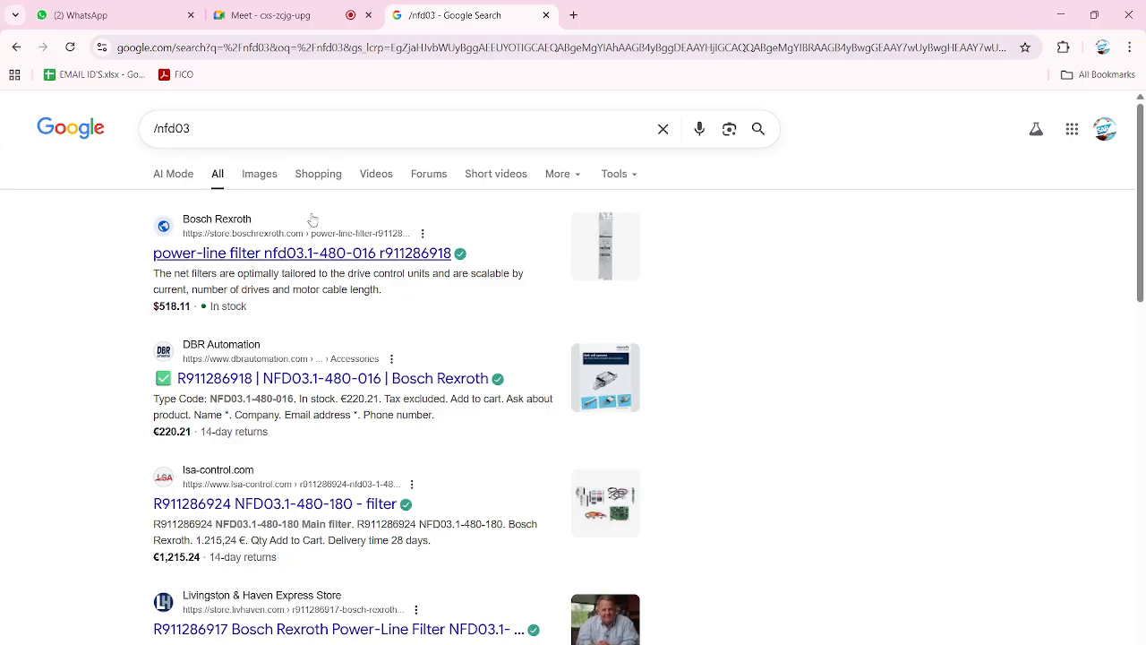
- Refine the Google search to "/nfd03 t code in sap", then return to the Meet call and close the search tab
{"action": "left_click", "coordinate": [278, 133]}
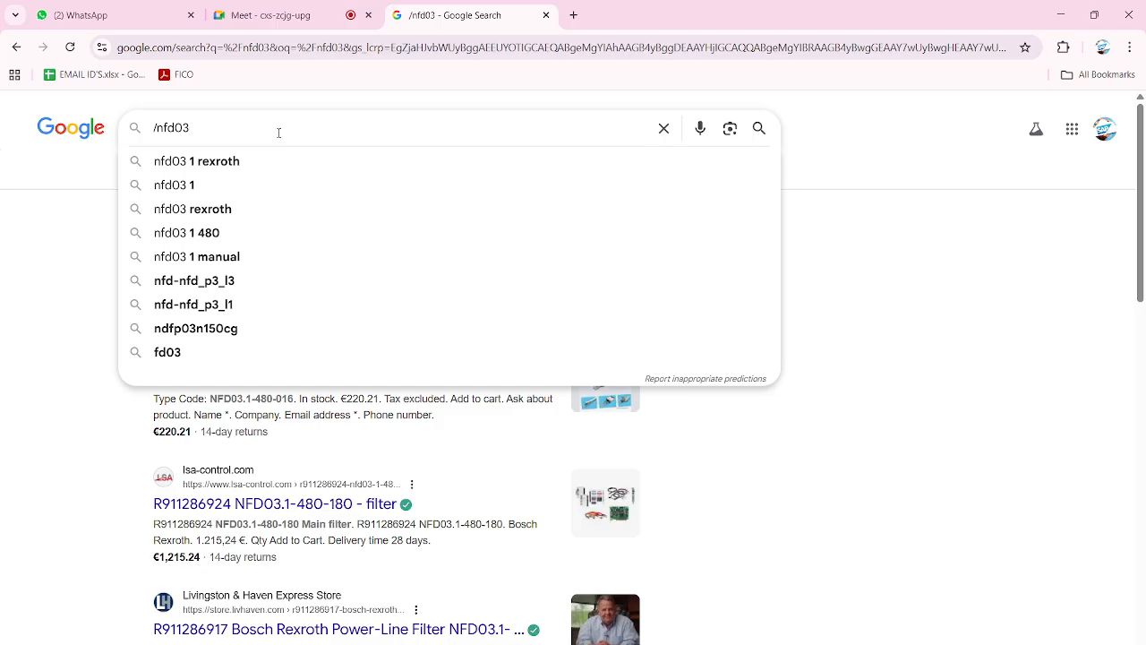
{"action": "type", "text": "t code in sap"}
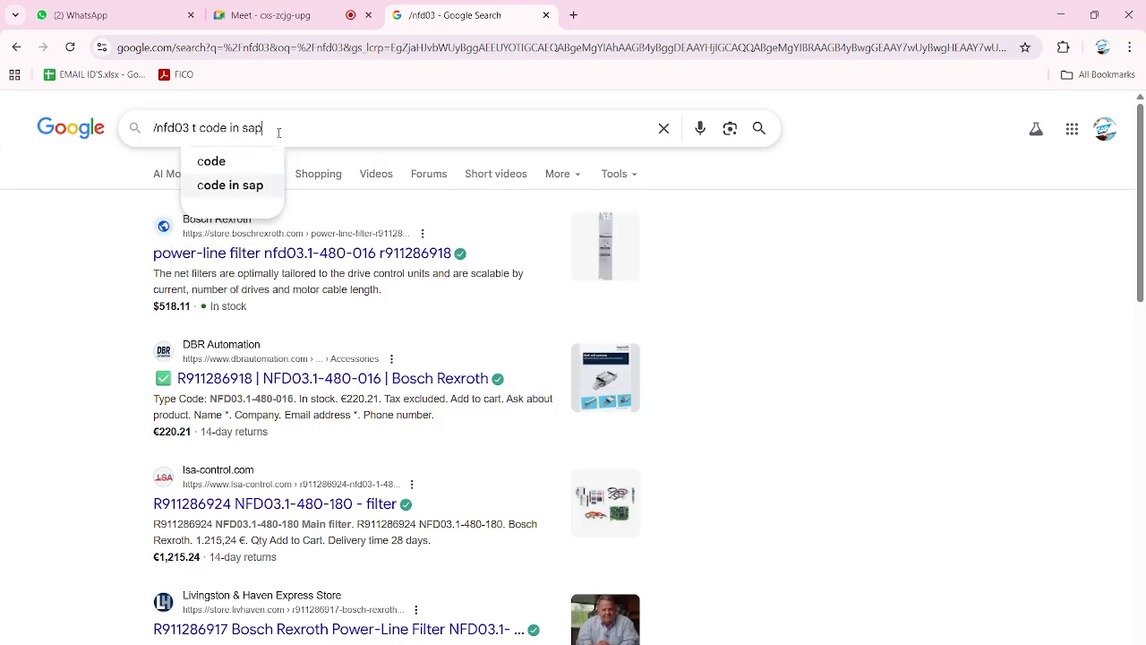
{"action": "key", "text": "Return"}
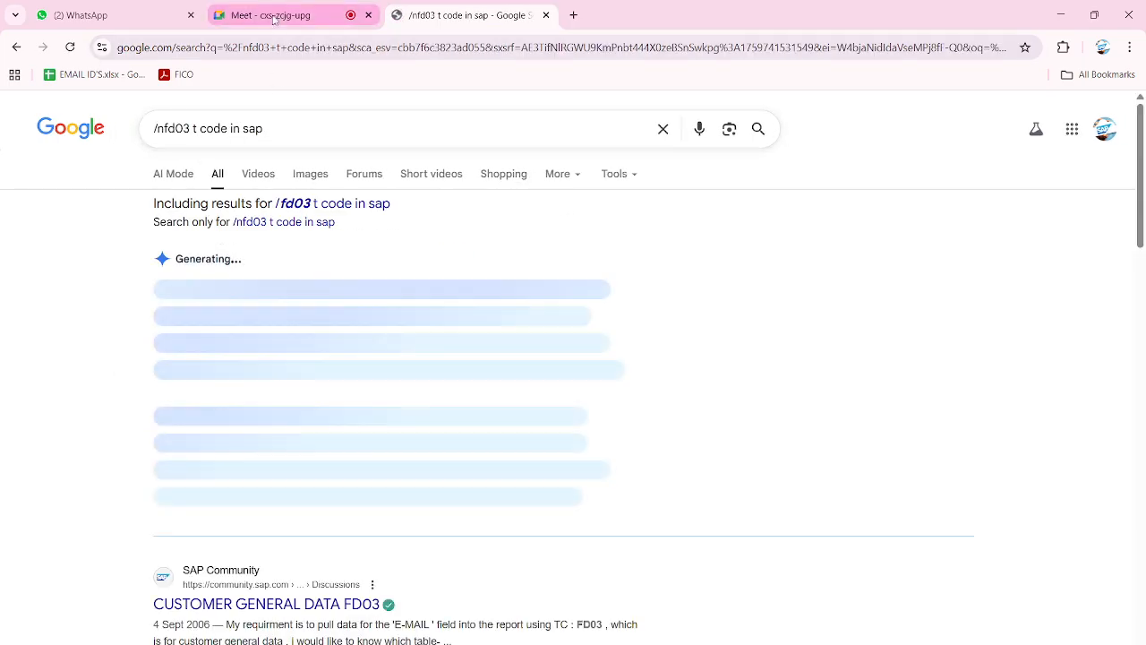
{"action": "left_click", "coordinate": [276, 16]}
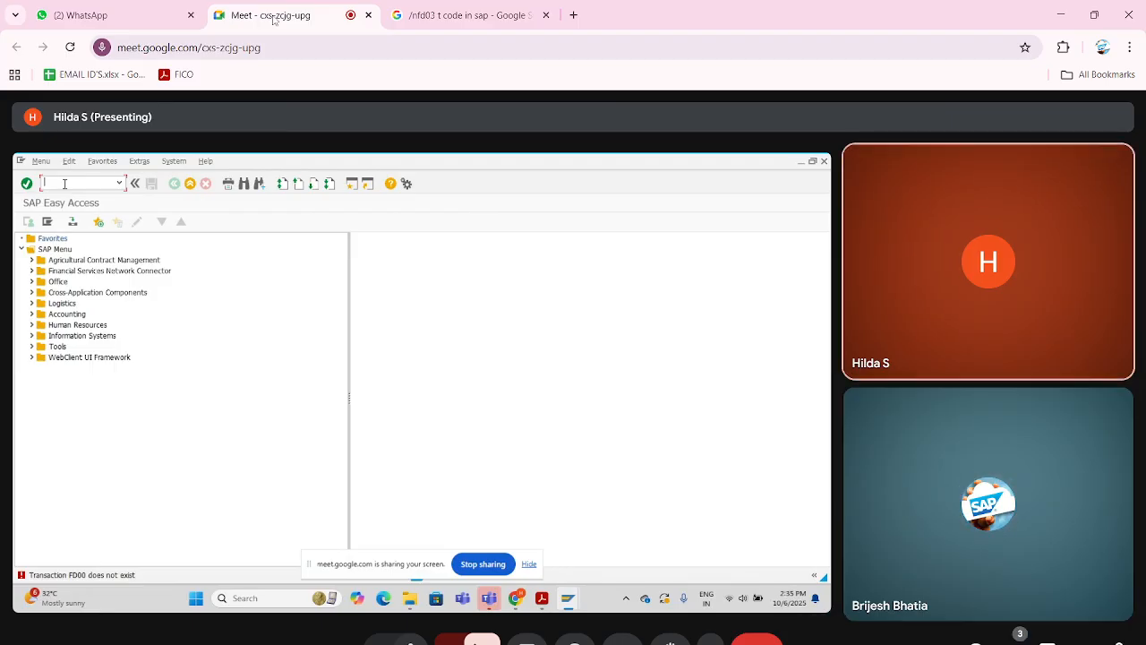
{"action": "left_click", "coordinate": [546, 15]}
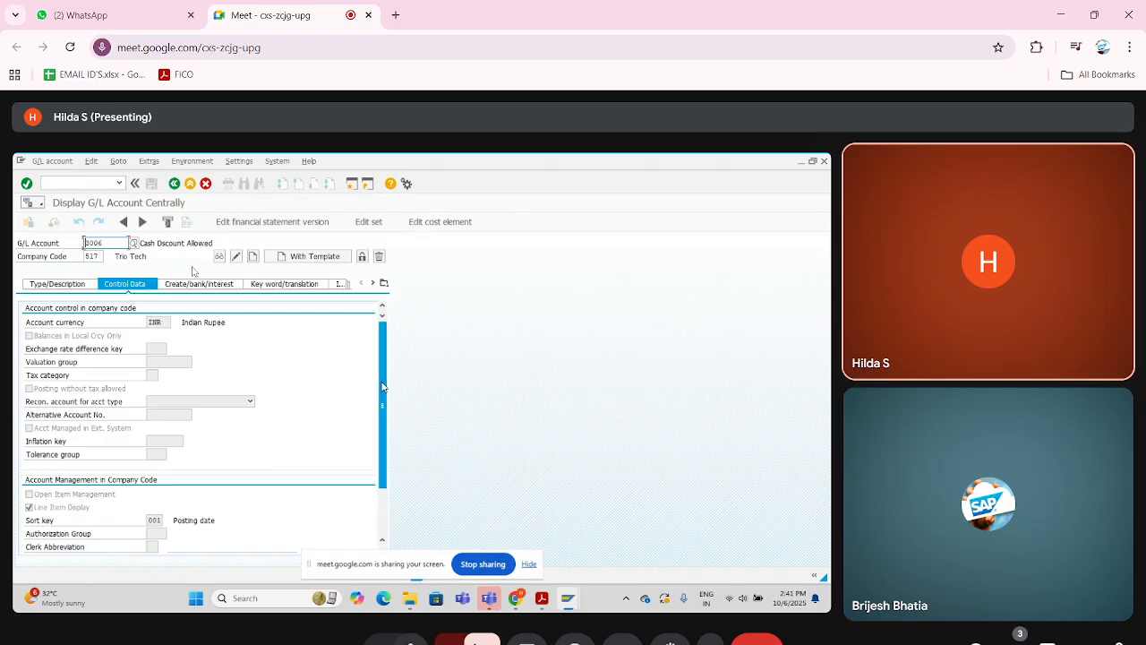
- Switch the cash discount G/L account to change mode and enable Posting without tax allowed in its control data
{"action": "scroll", "coordinate": [382, 395], "scroll_direction": "down", "scroll_amount": 1}
{"action": "scroll", "coordinate": [382, 395], "scroll_direction": "up", "scroll_amount": 1}
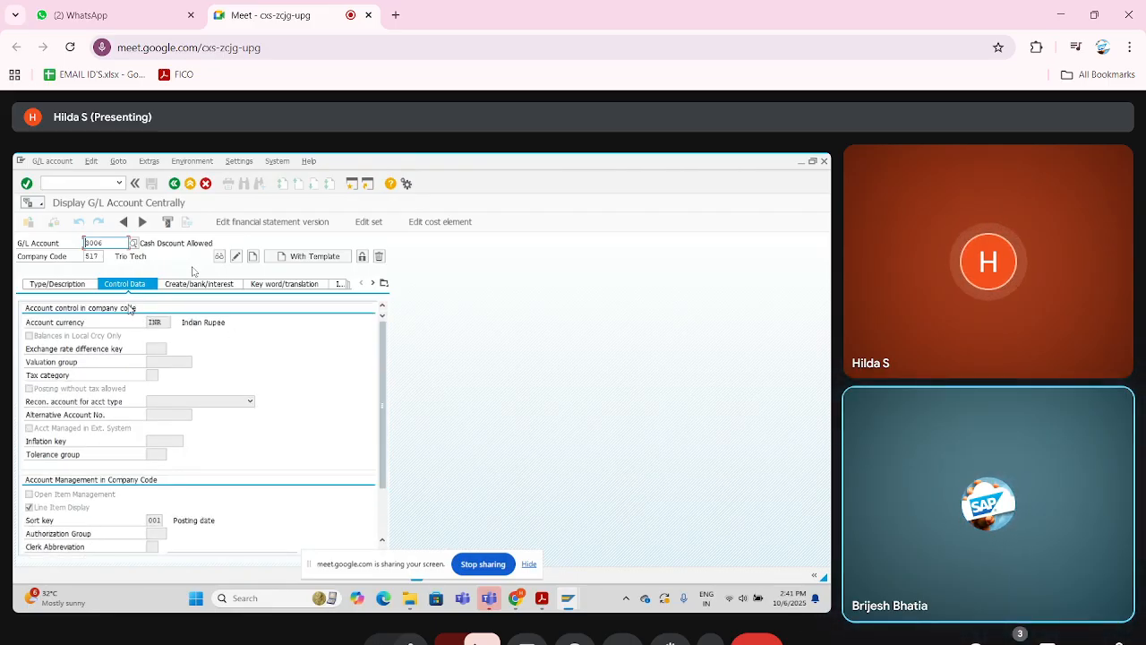
{"action": "left_click", "coordinate": [235, 258]}
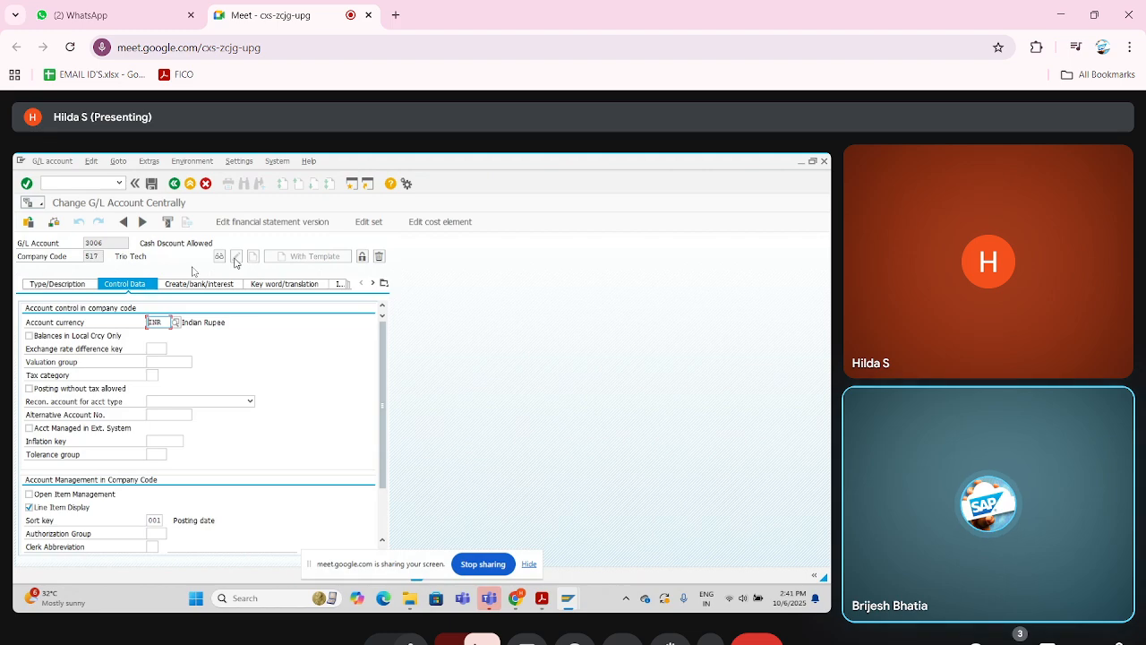
{"action": "left_click", "coordinate": [29, 389]}
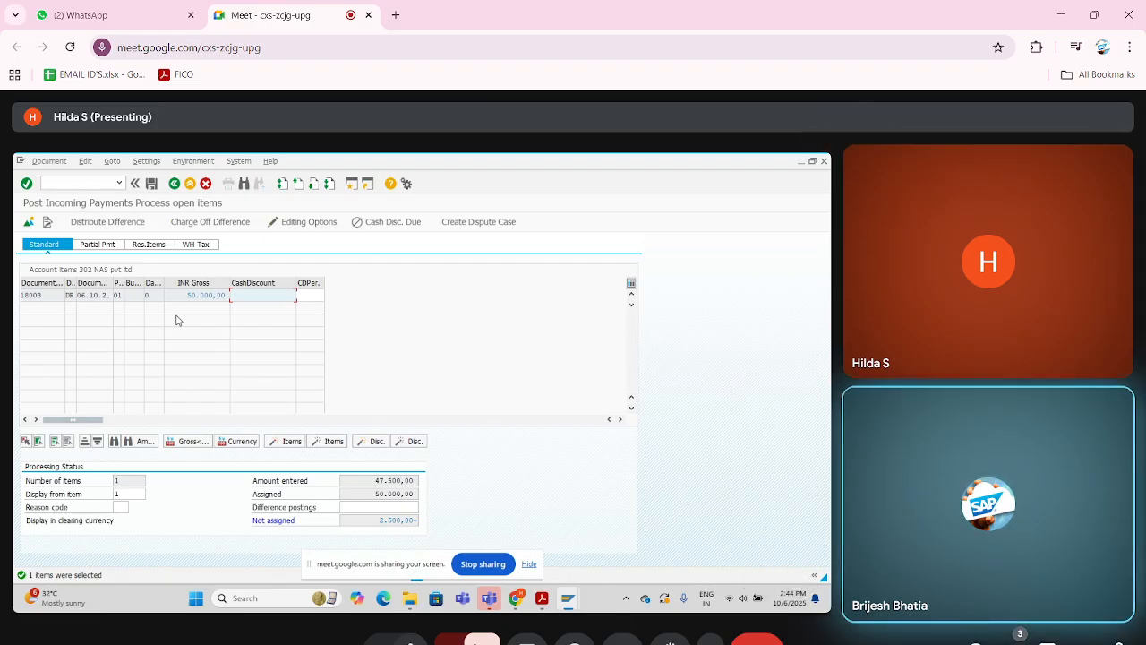
{"action": "mouse_move", "coordinate": [755, 643]}
{"action": "left_click", "coordinate": [755, 613]}
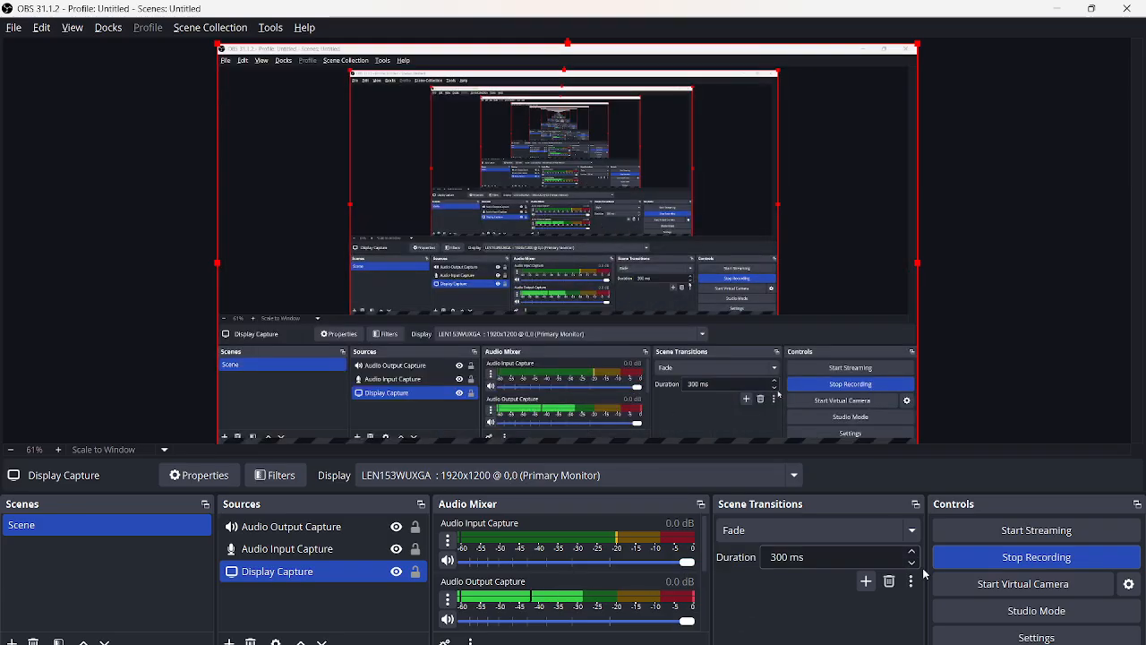